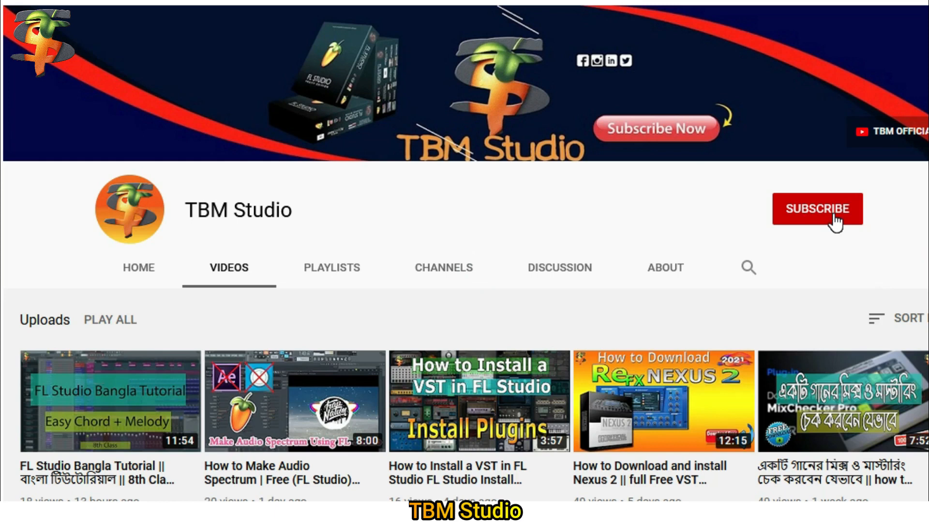
Subscribe to the TBM Studio YouTube channel.
left_click(832, 212)
left_click(851, 213)
left_click(776, 251)
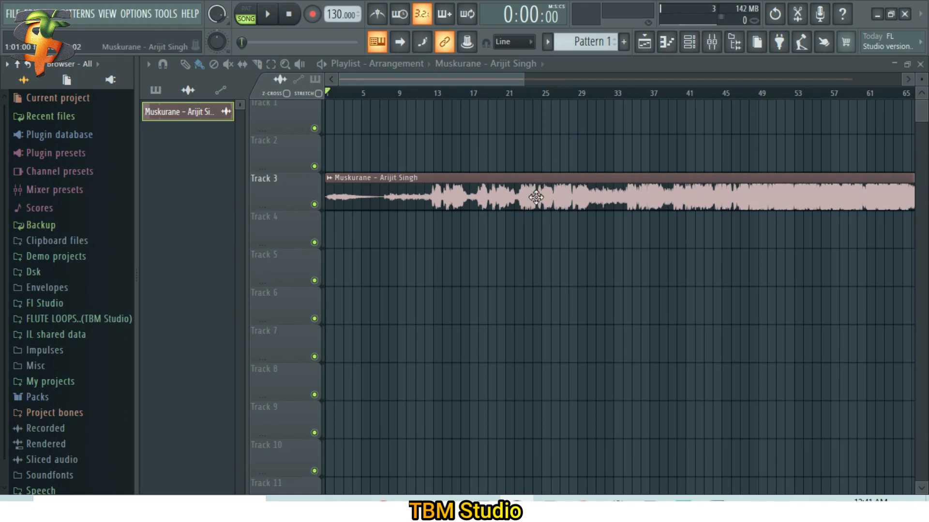
Play the Muskurane clip in the FL Studio playlist from just before bar 13 and stop playback.
scroll(536, 197, "up", 5)
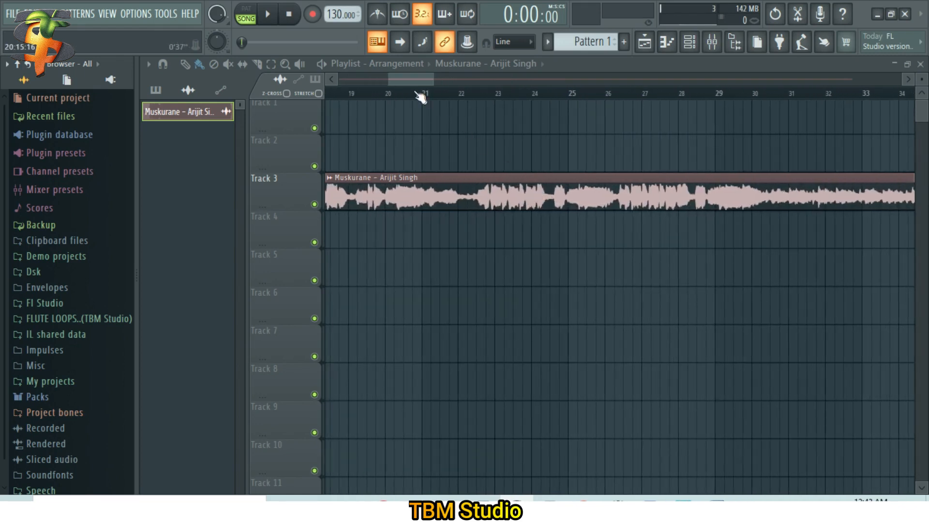
left_click_drag(419, 76, 411, 77)
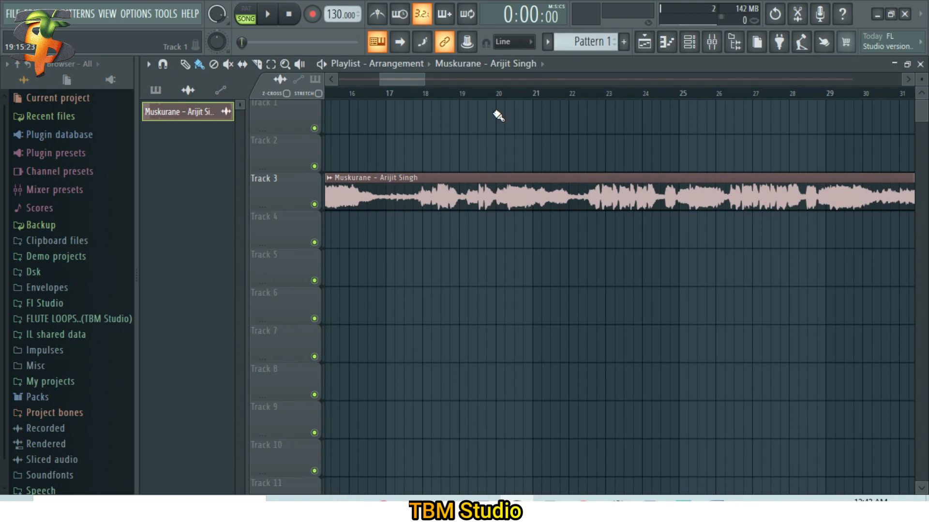
left_click(404, 93)
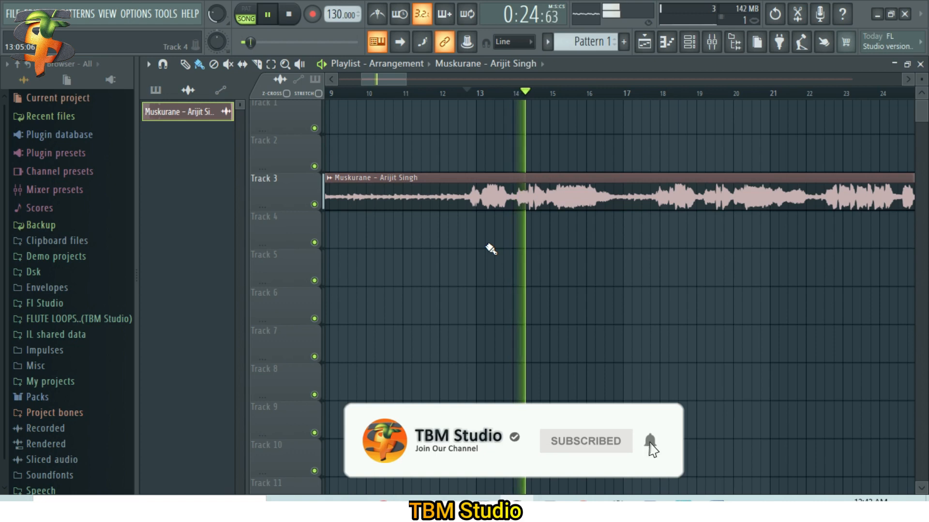
key("space")
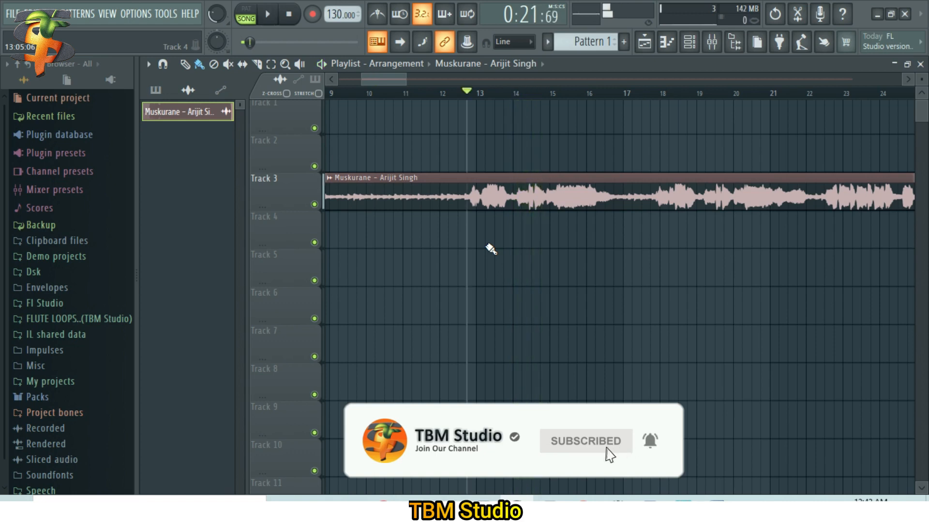
Insert the Vinyl effect in slot 4 of the Muskurane clip's mixer track, insert 5.
double_click(563, 204)
left_click(625, 269)
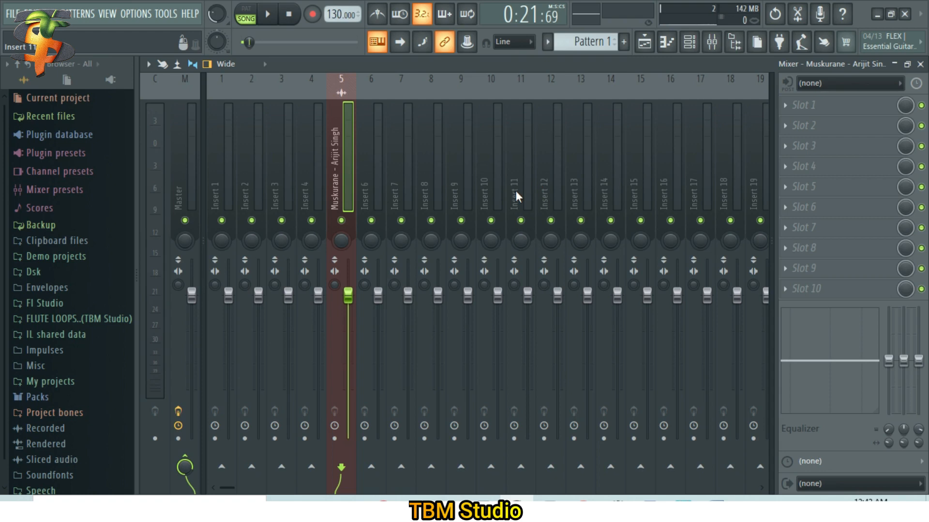
left_click(872, 166)
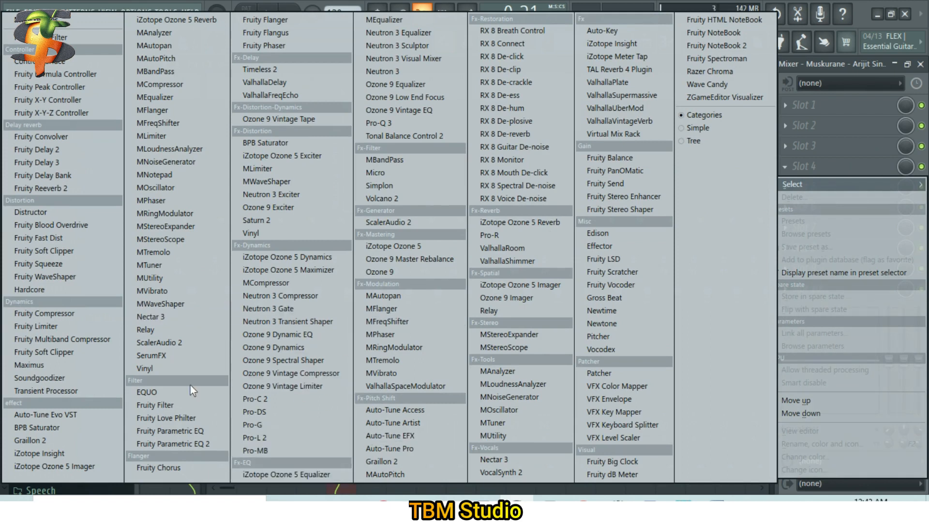
left_click(163, 370)
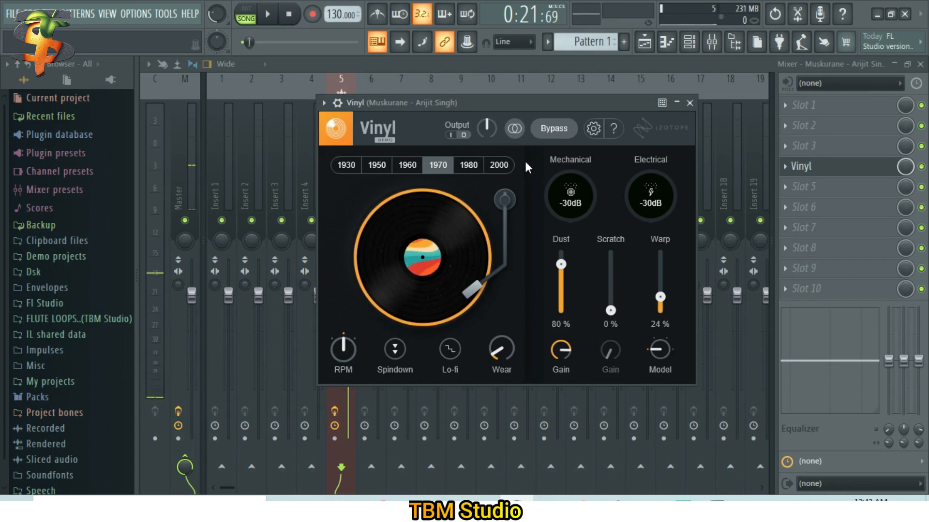
Set the Vinyl effect's year to 1930 and its warp to 55 %, checking the sound in playback.
left_click(346, 165)
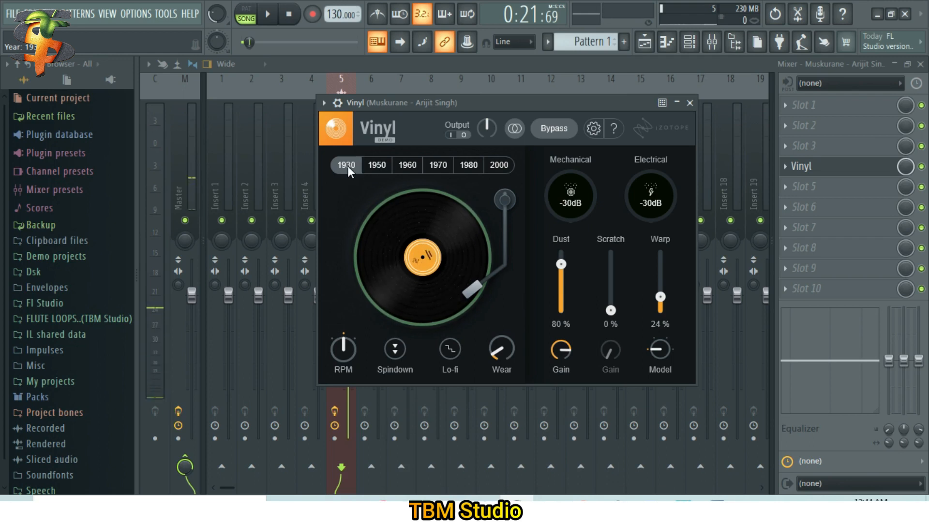
mouse_move(661, 297)
left_mouse_down()
mouse_move(661, 280)
mouse_move(662, 292)
left_mouse_up()
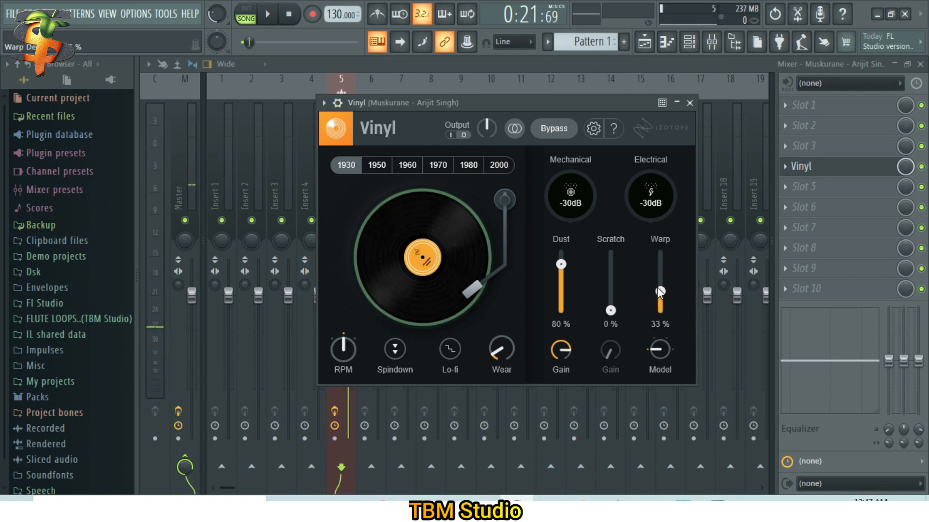
left_click_drag(657, 289, 659, 280)
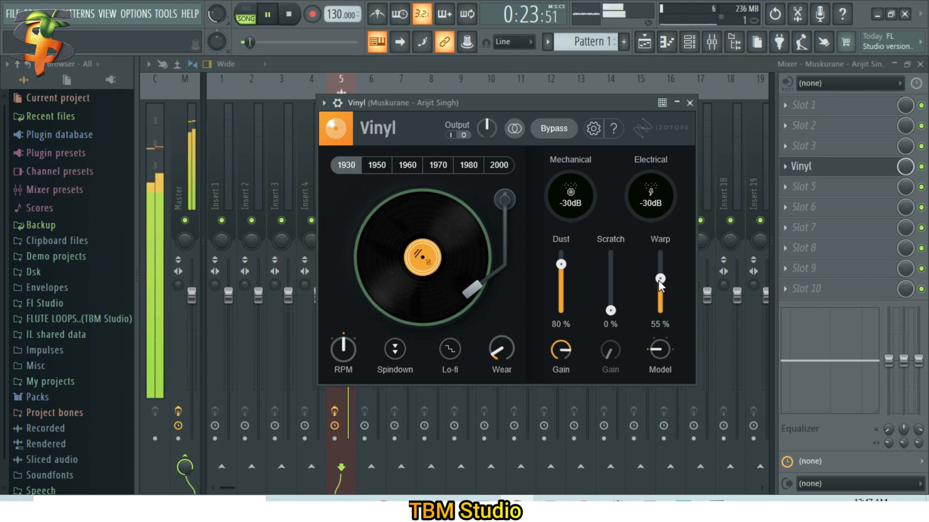
key("space")
Set the Vinyl effect's dust to 22 %, playing the song to check the sound.
mouse_move(562, 264)
left_mouse_down()
mouse_move(562, 306)
mouse_move(562, 262)
left_mouse_up()
key("space")
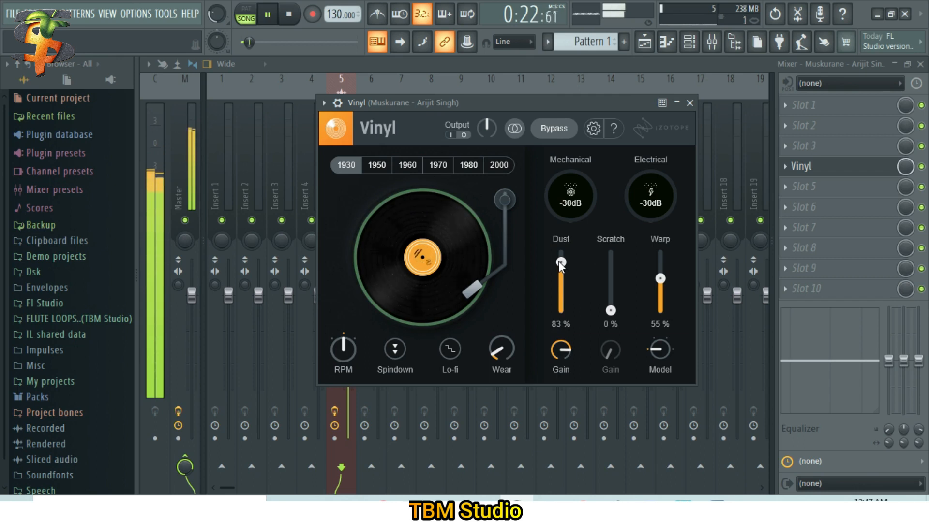
key("space")
left_click_drag(558, 262, 558, 298)
key("space")
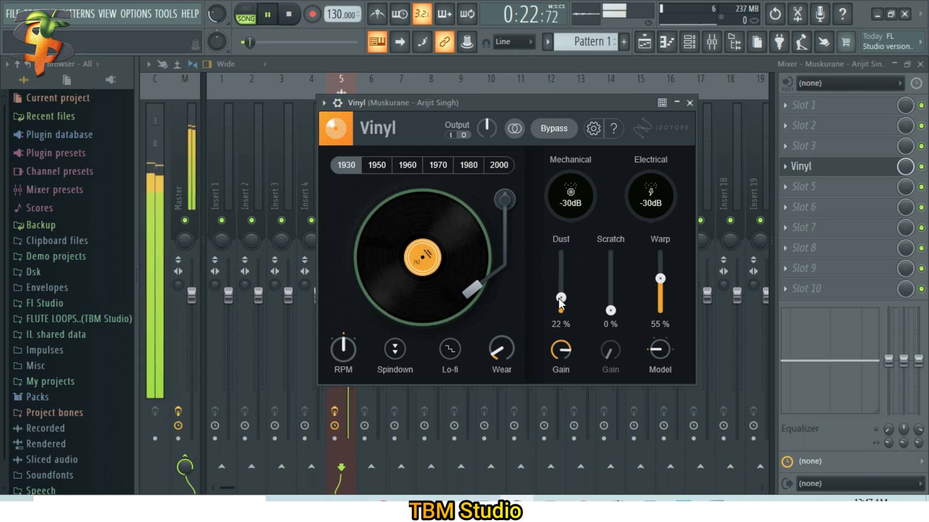
key("space")
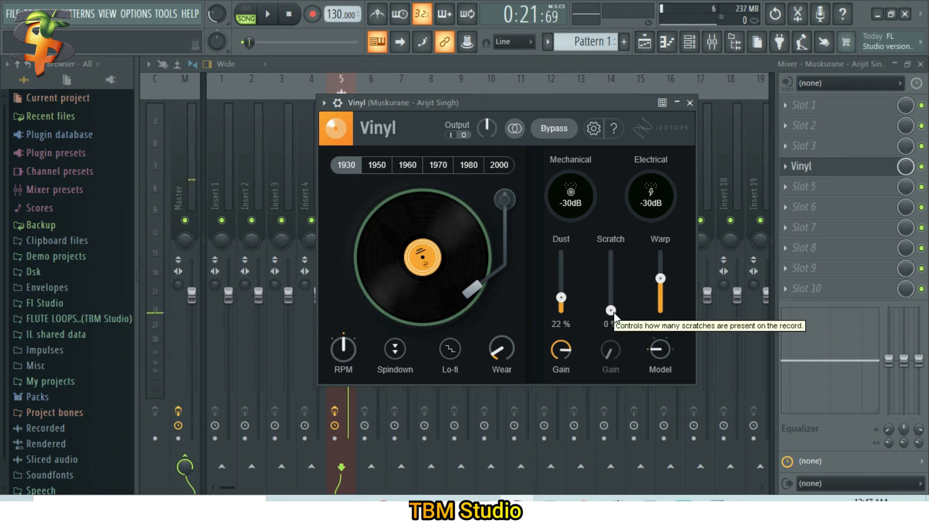
Try out Vinyl's scratch control with a short playback, leaving it at 0 %.
mouse_move(613, 312)
left_mouse_down()
mouse_move(614, 251)
mouse_move(613, 313)
left_mouse_up()
key("space")
key("space")
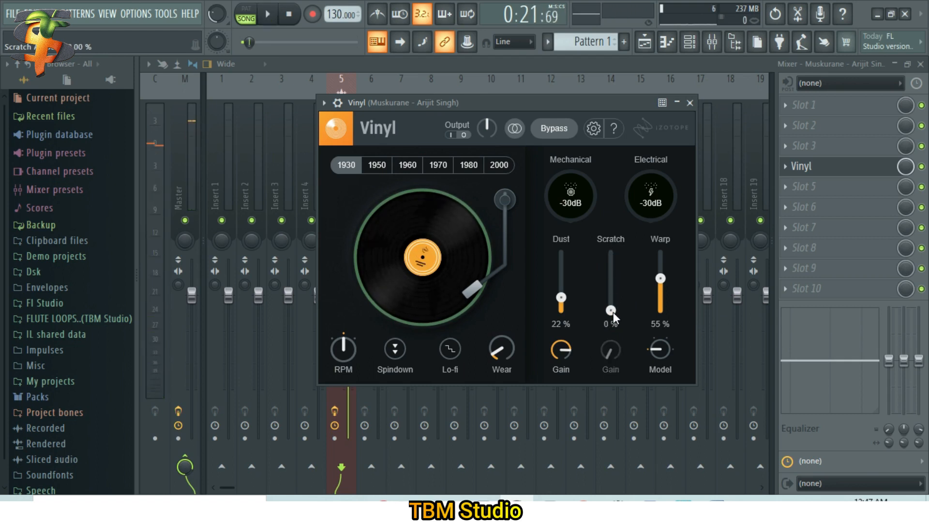
Set the Vinyl effect's wear to 19 % while the song plays.
left_click_drag(502, 350, 498, 334)
key("space")
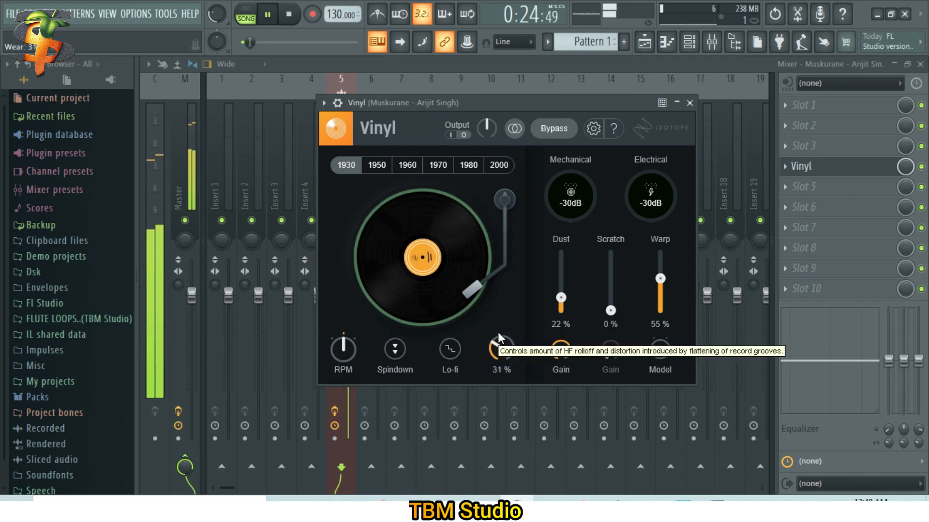
left_click_drag(497, 333, 492, 363)
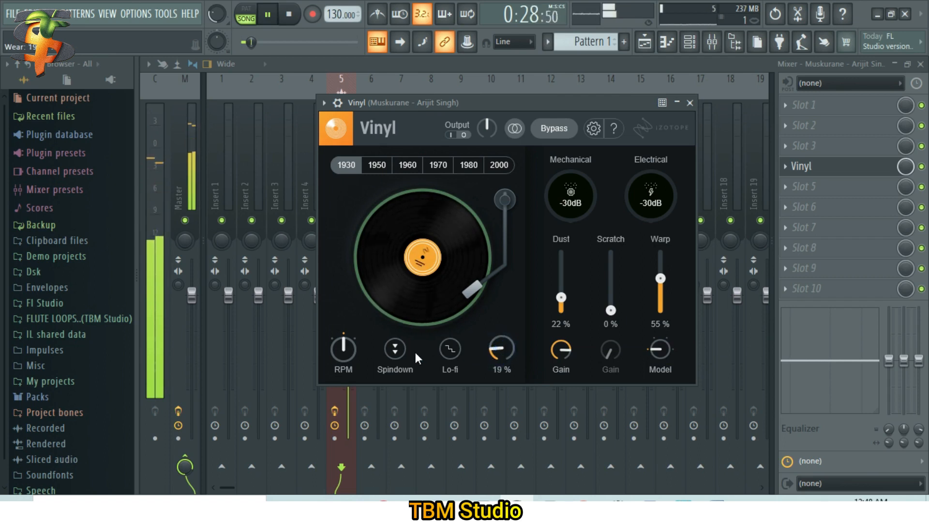
Try out the Spindown effect and the mechanical noise level in Vinyl during playback.
left_click(396, 349)
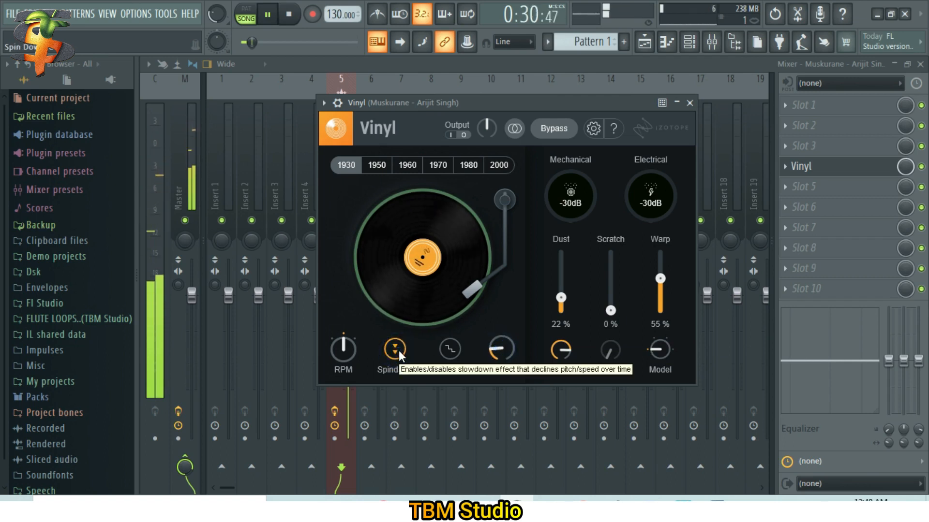
left_click(398, 352)
key("space")
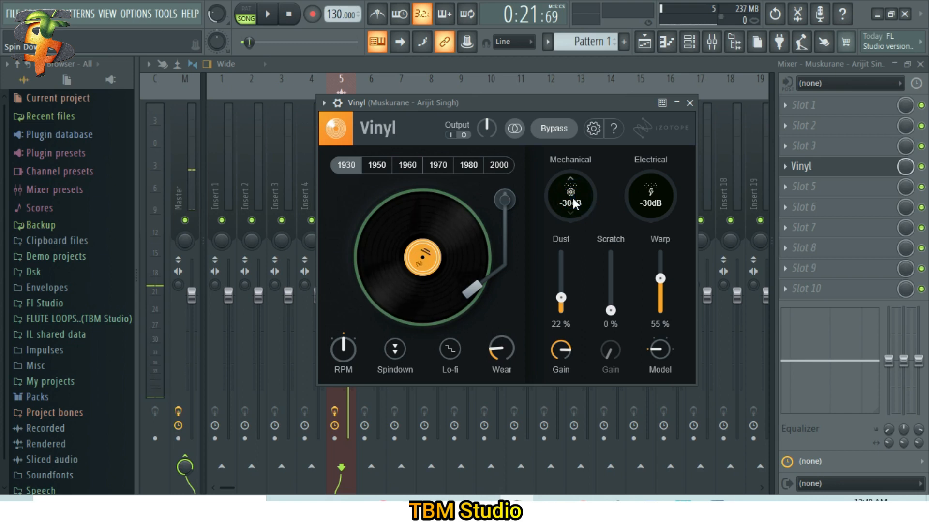
mouse_move(568, 193)
left_mouse_down()
mouse_move(570, 184)
mouse_move(570, 202)
left_mouse_up()
key("space")
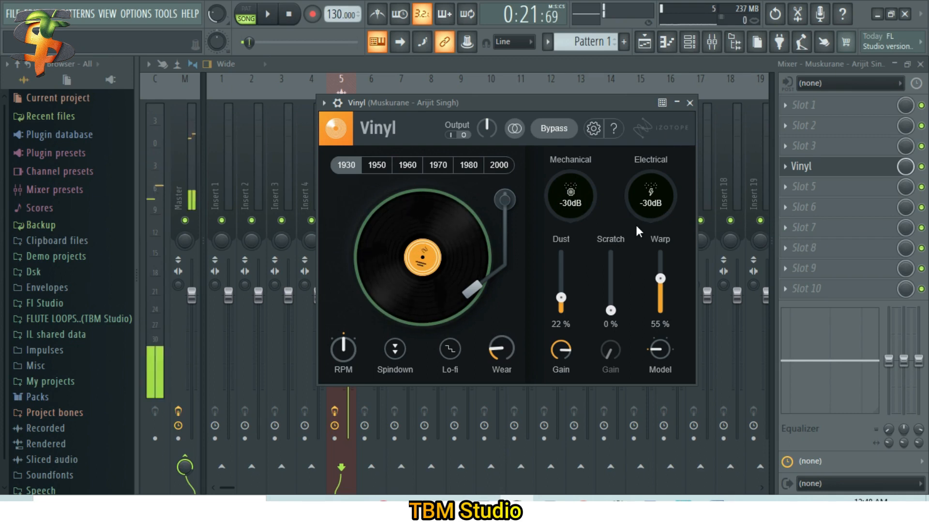
Close the Vinyl effect and open the Muskurane clip on Track 3 in Newtime for time-warping.
left_click(690, 103)
left_click(644, 42)
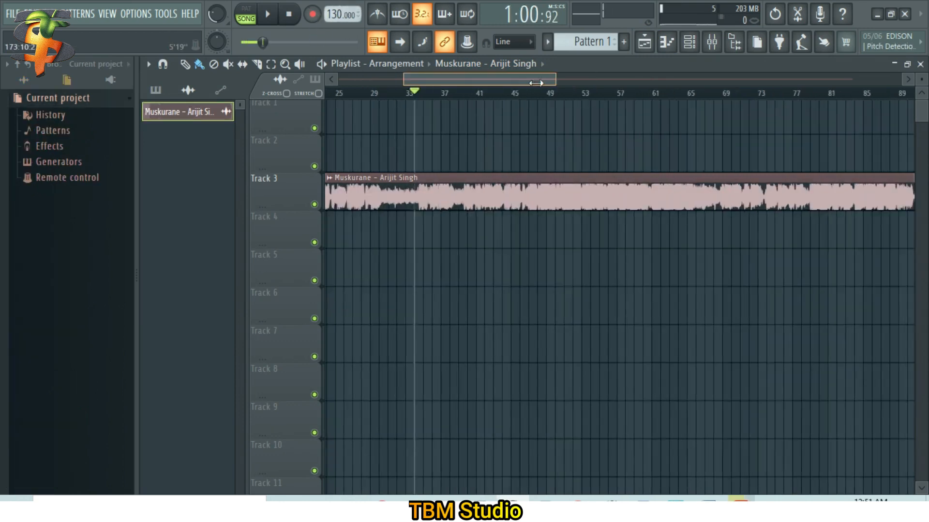
left_click_drag(438, 84, 324, 79)
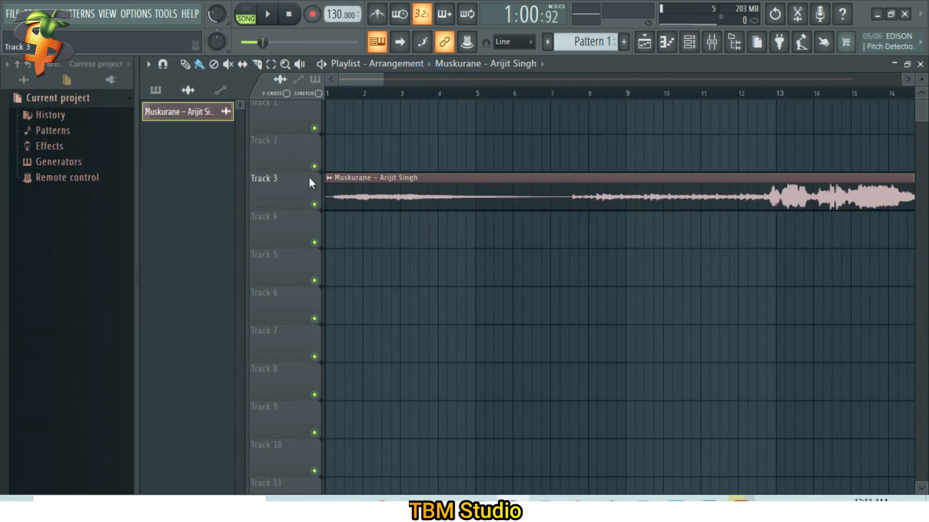
left_click(330, 177)
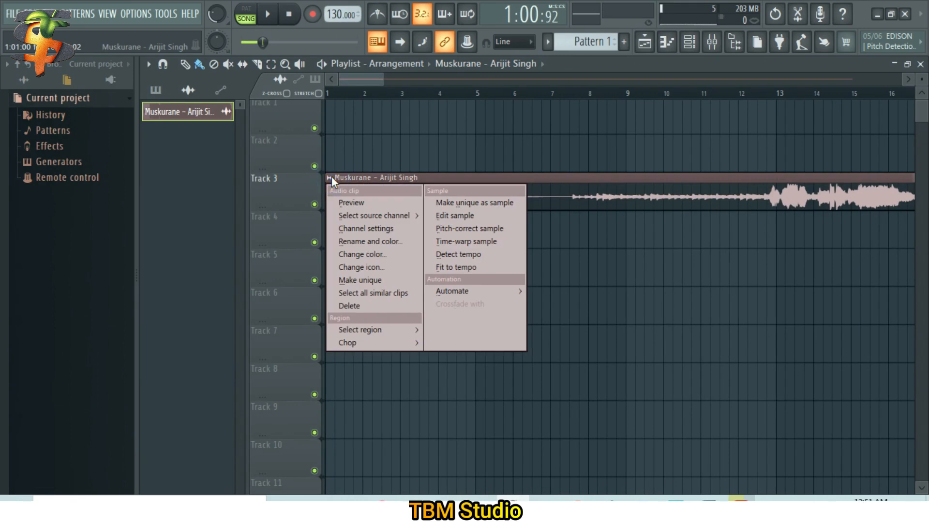
left_click(491, 243)
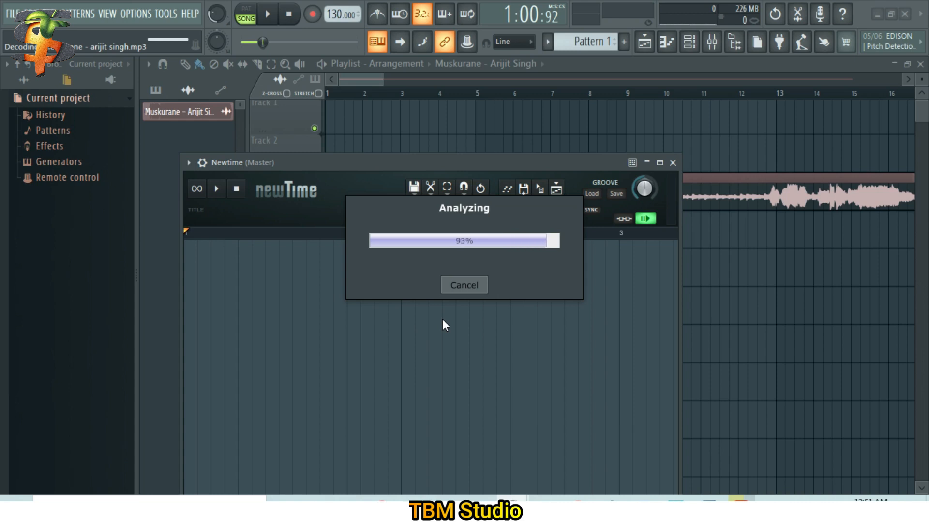
scroll(362, 375, "up", 2)
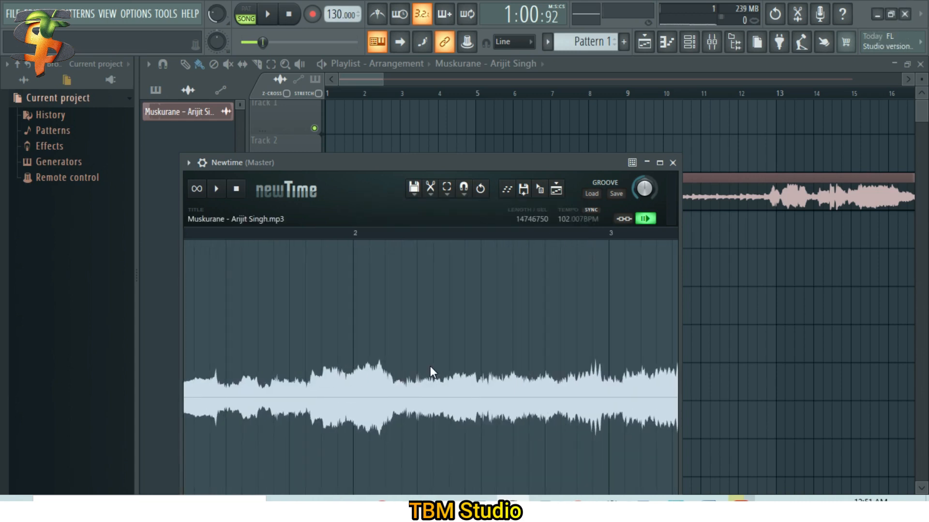
Set the project tempo to 80 BPM and turn on tempo sync in Newtime.
left_click(593, 210)
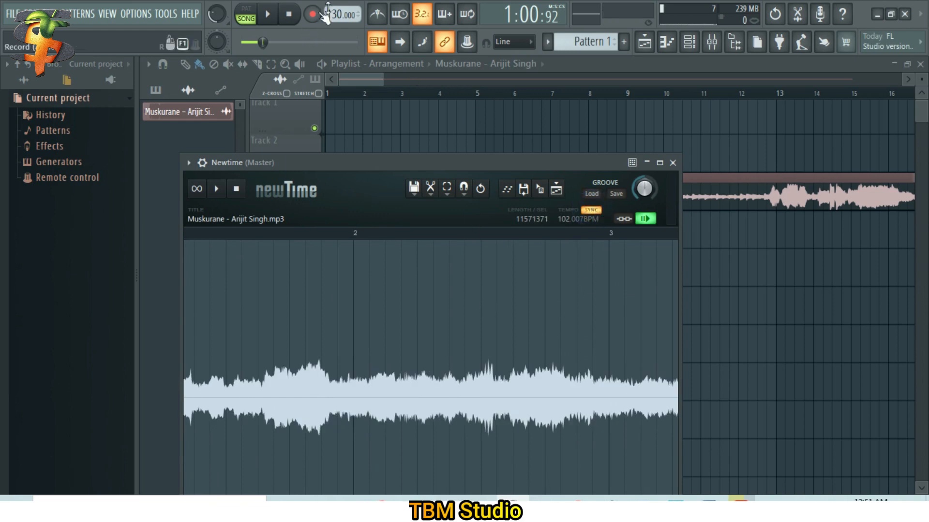
left_click(591, 210)
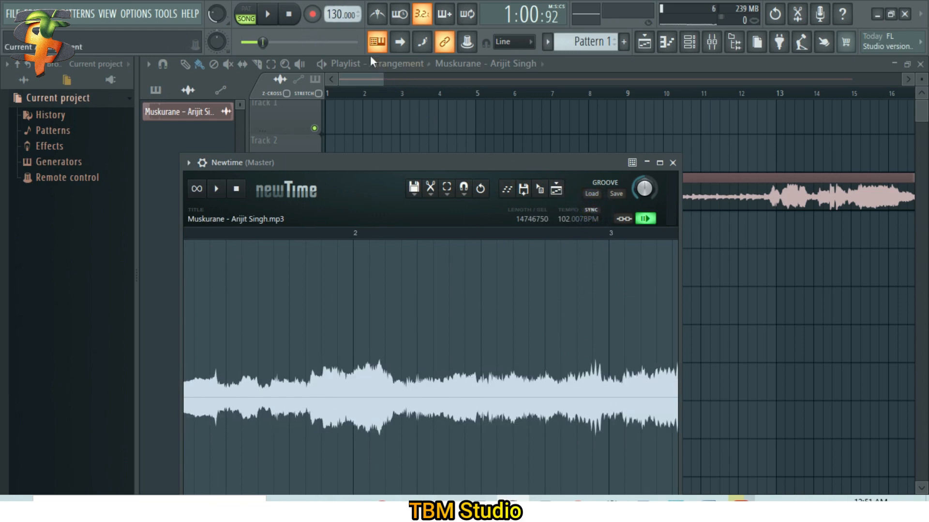
right_click(335, 17)
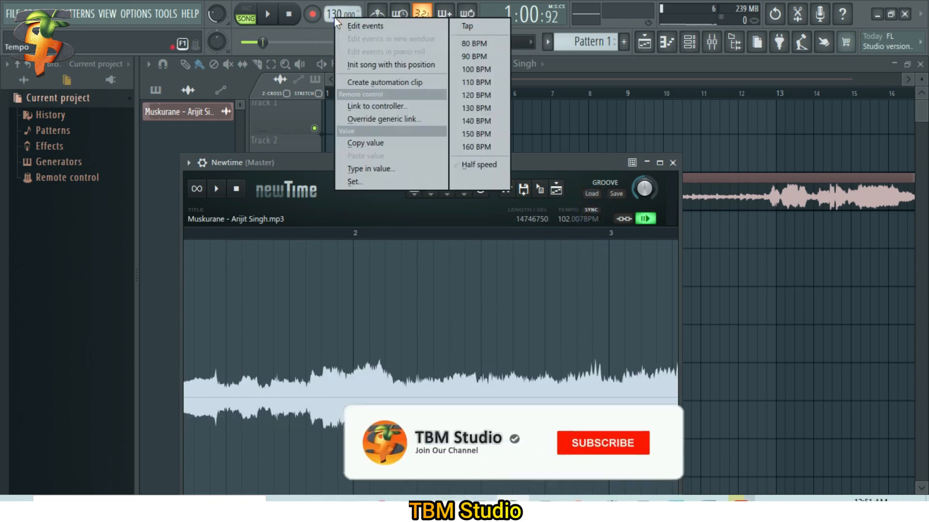
left_click(486, 48)
left_click(591, 210)
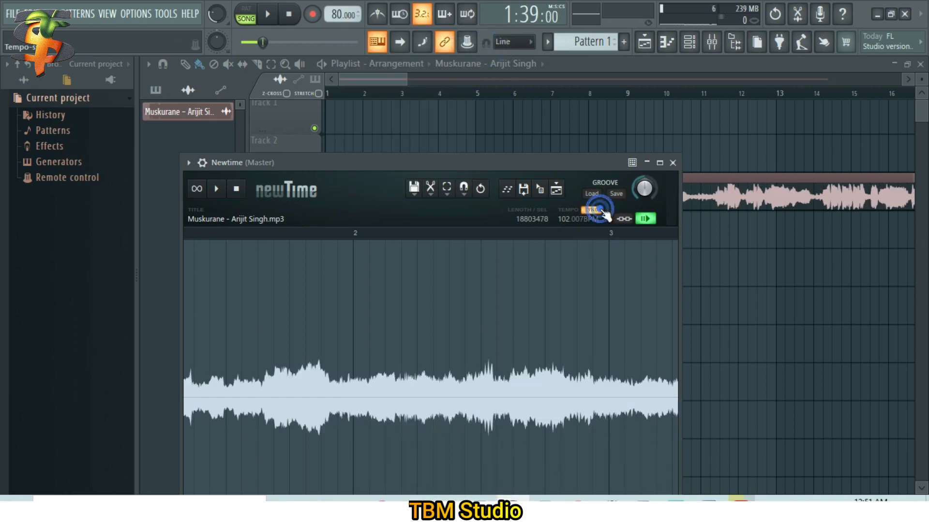
Move the Newtime editor aside and play the tempo-synced sample from near its beginning.
left_click_drag(560, 153, 752, 56)
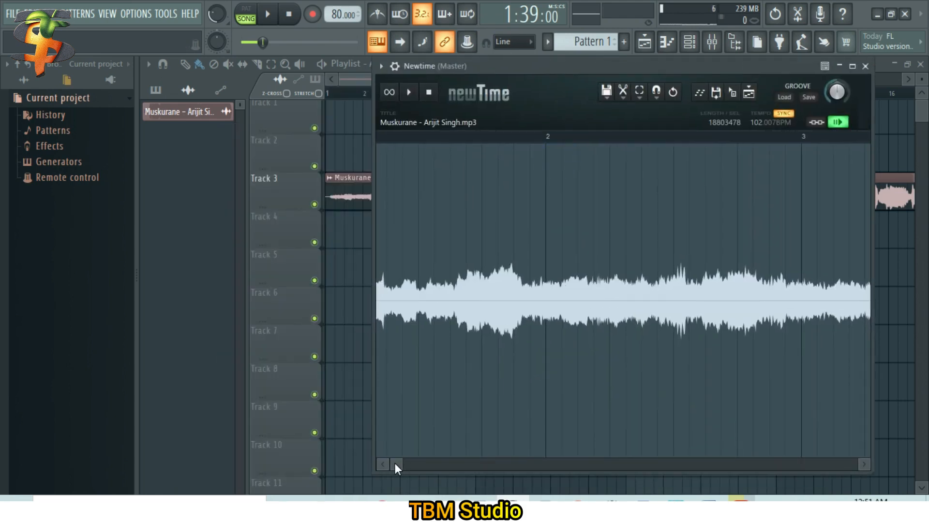
left_click_drag(395, 463, 386, 463)
left_click(432, 352)
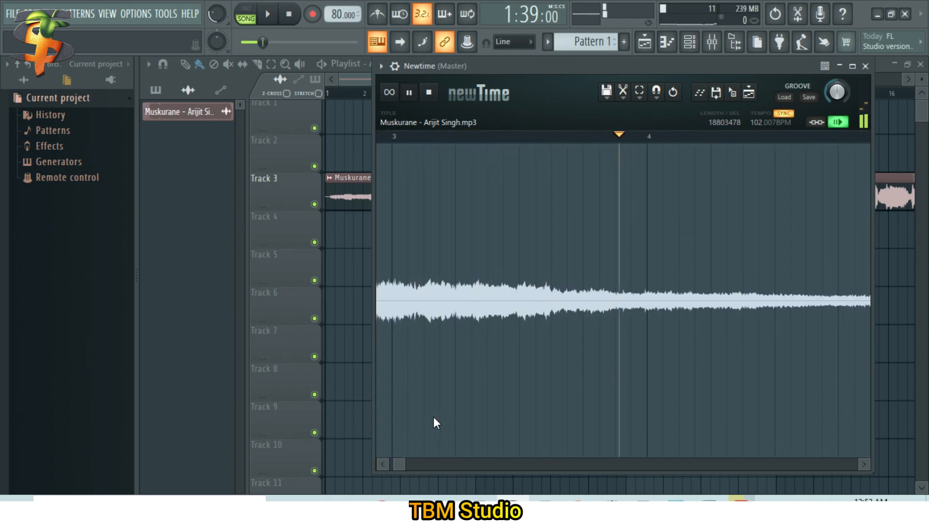
key("space")
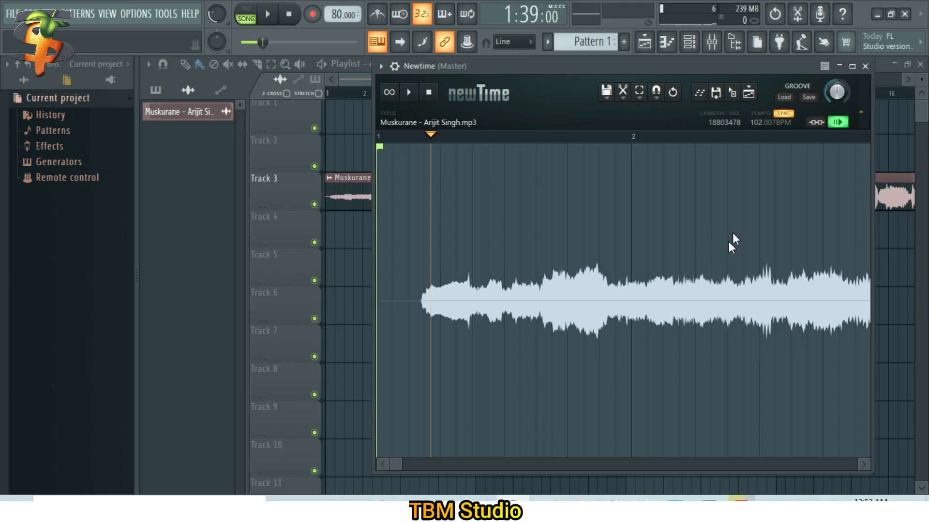
Play the sample's beginning with Newtime's tempo sync off for comparison and turn sync back on.
left_click(790, 114)
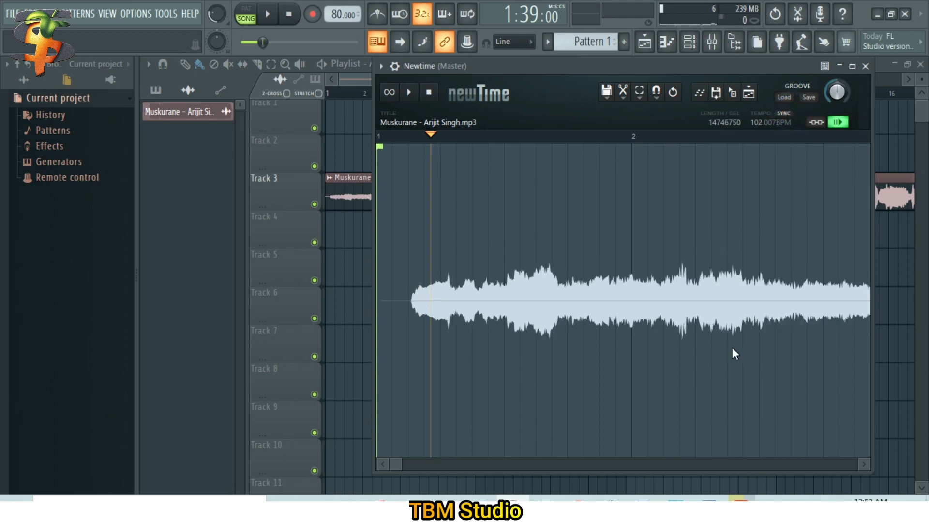
left_click(413, 318)
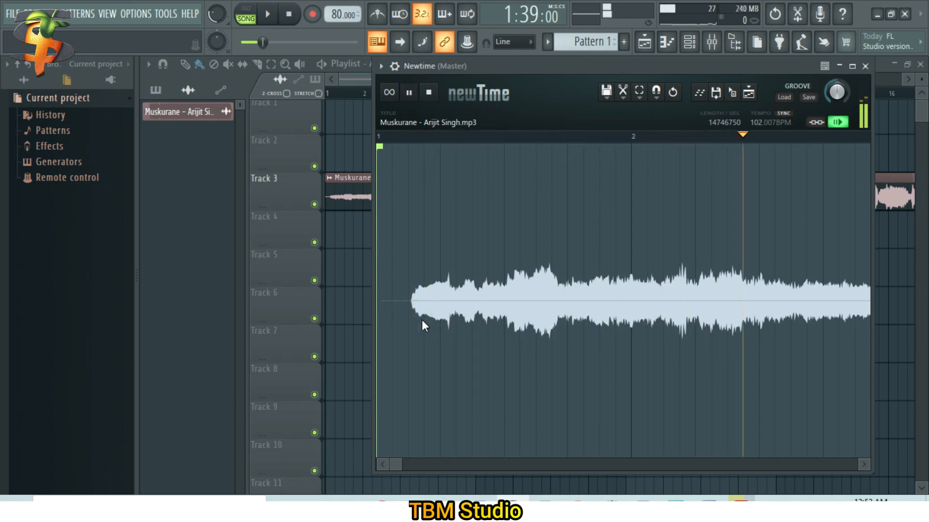
key("space")
left_click(785, 113)
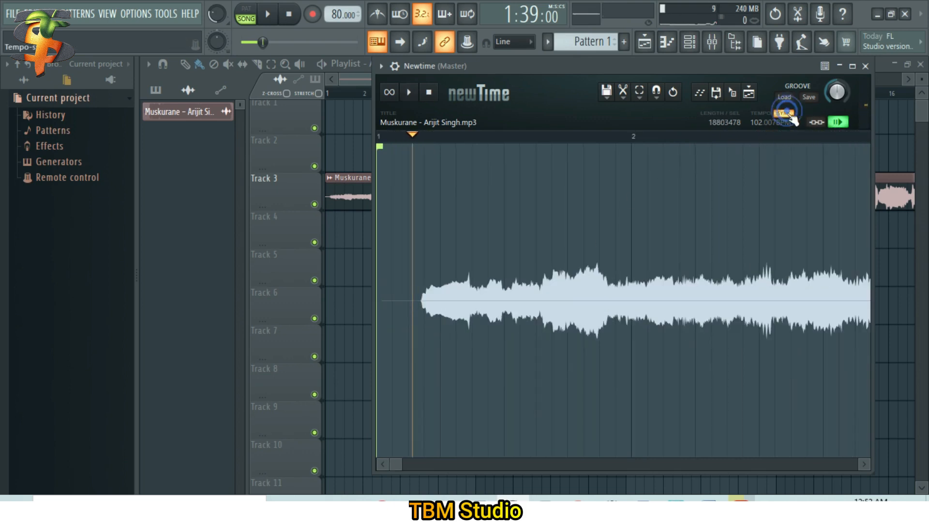
Play the tempo-synced sample in Newtime and place its time-warped version on Track 5 starting at bar 1.
key("space")
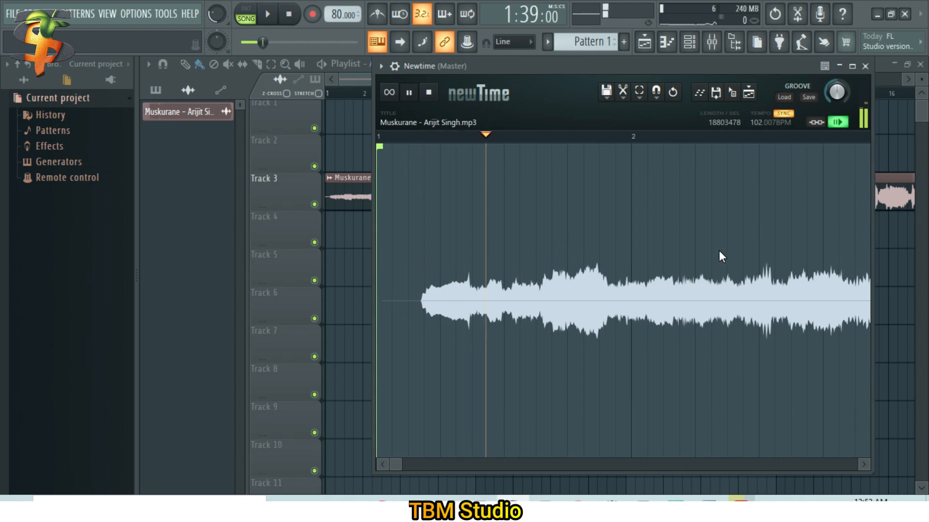
key("space")
left_click_drag(733, 97, 501, 274)
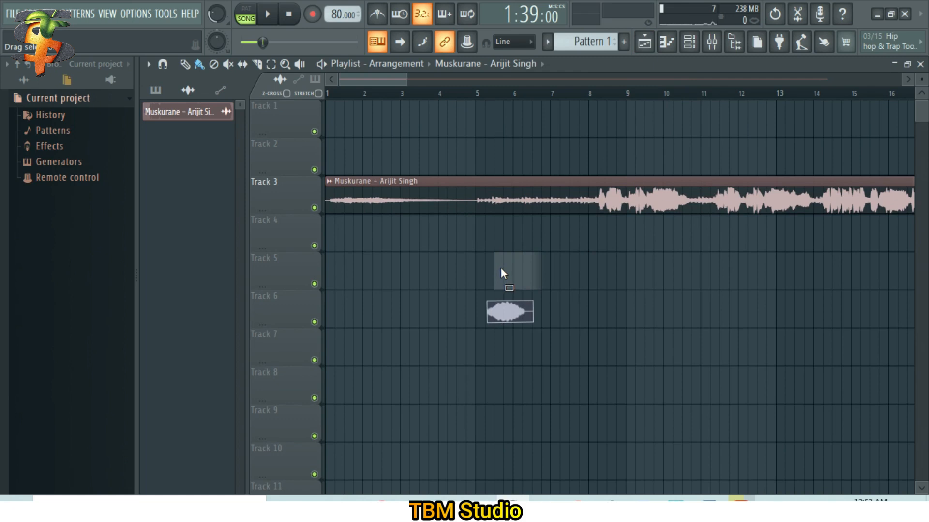
left_click_drag(500, 268, 501, 268)
left_click_drag(613, 269, 400, 262)
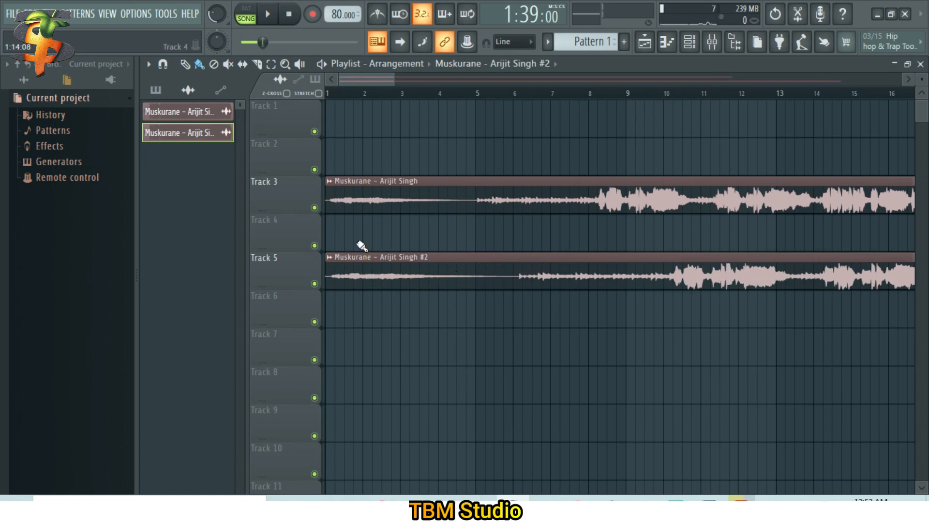
Mute Track 5 and play the original Muskurane clip on Track 3 from bar 8.
scroll(418, 274, "down", 8)
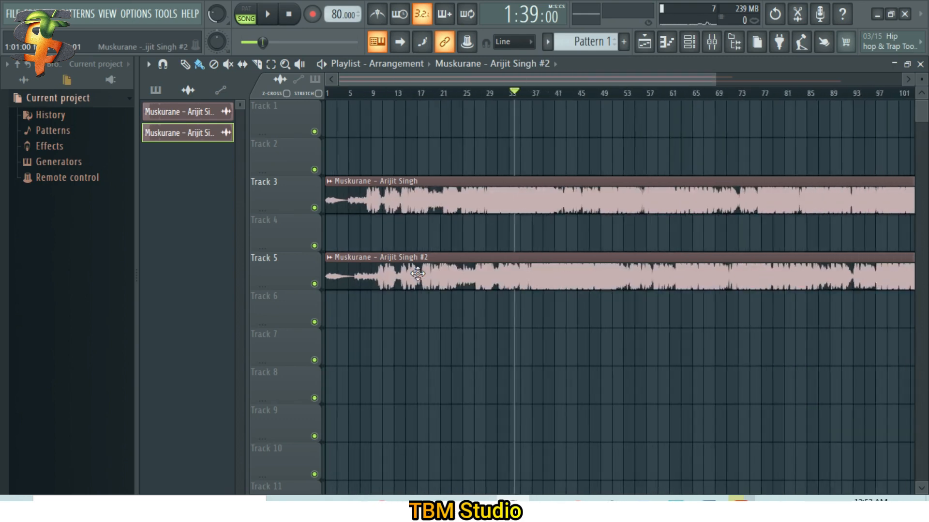
scroll(472, 108, "up", 5)
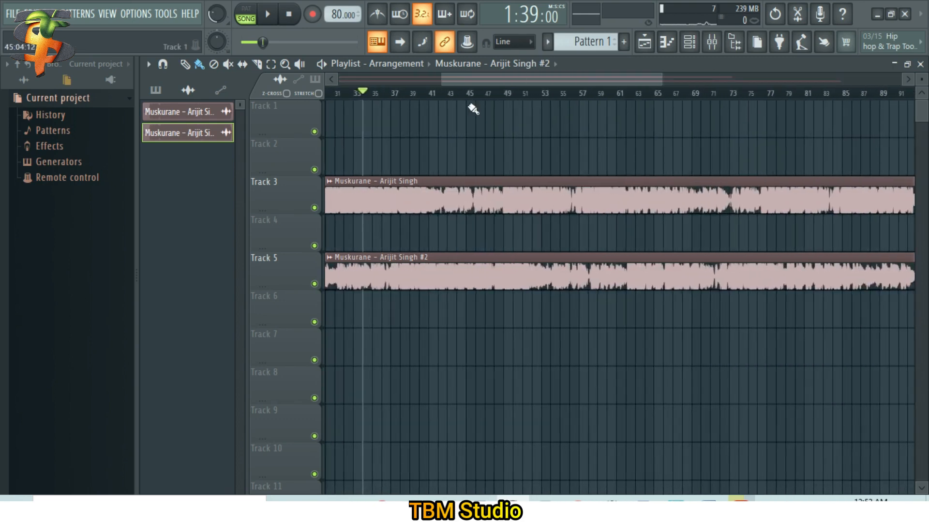
left_click_drag(516, 74, 338, 75)
scroll(486, 150, "up", 4)
left_click(470, 93)
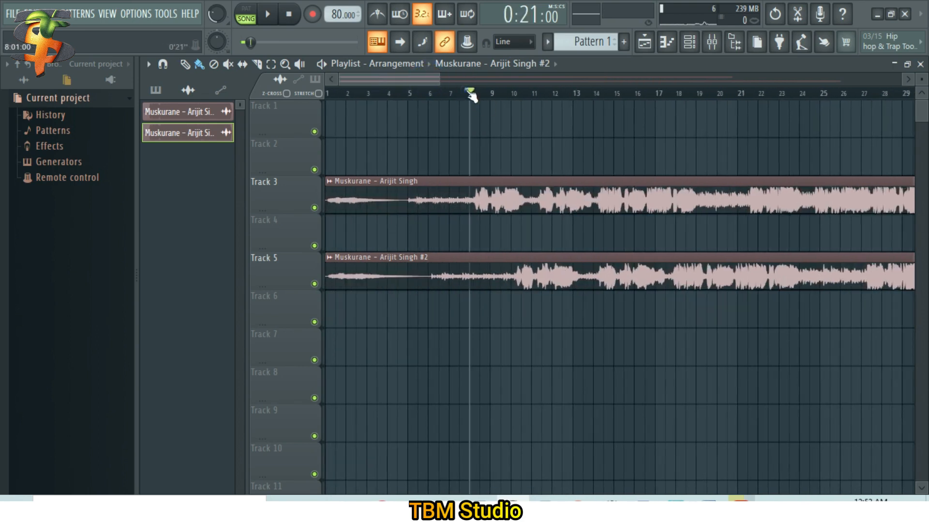
left_click(314, 284)
key("space")
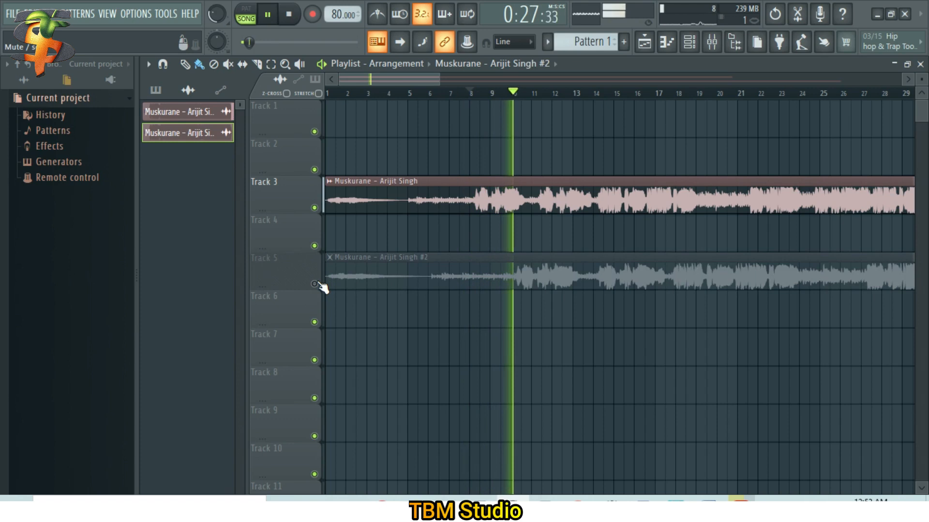
key("space")
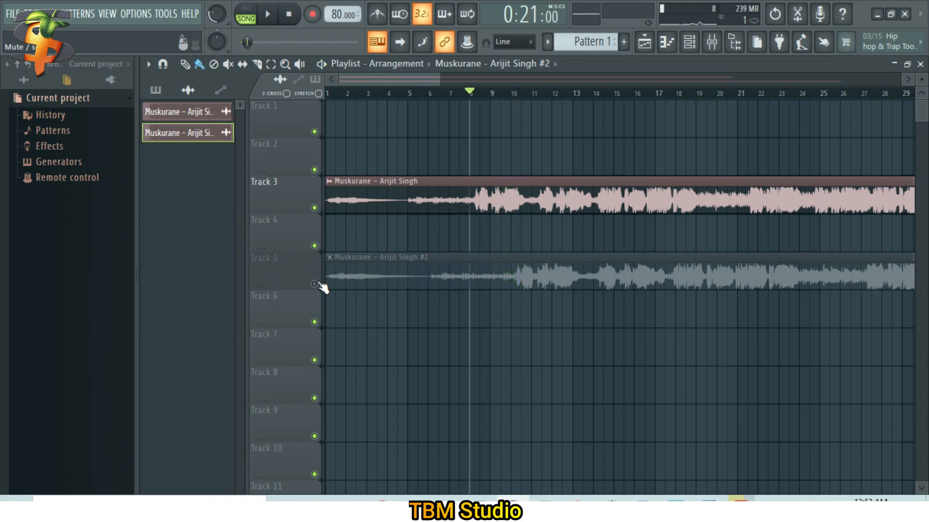
Mute Track 3, unmute Track 5 and set the playback position to bar 10.
left_click(314, 207)
left_click(313, 284)
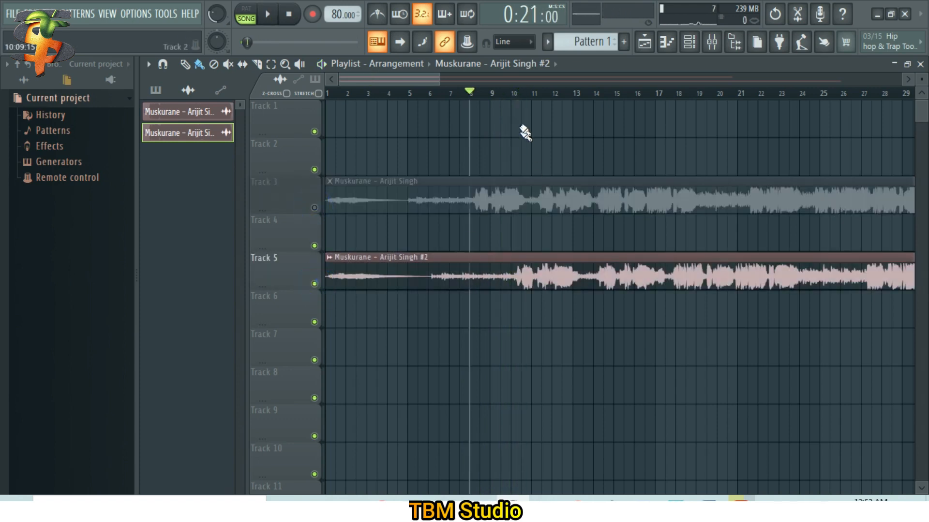
left_click(514, 95)
Route the time-warped clip on Track 5 to mixer track 5 and close its channel settings.
double_click(555, 260)
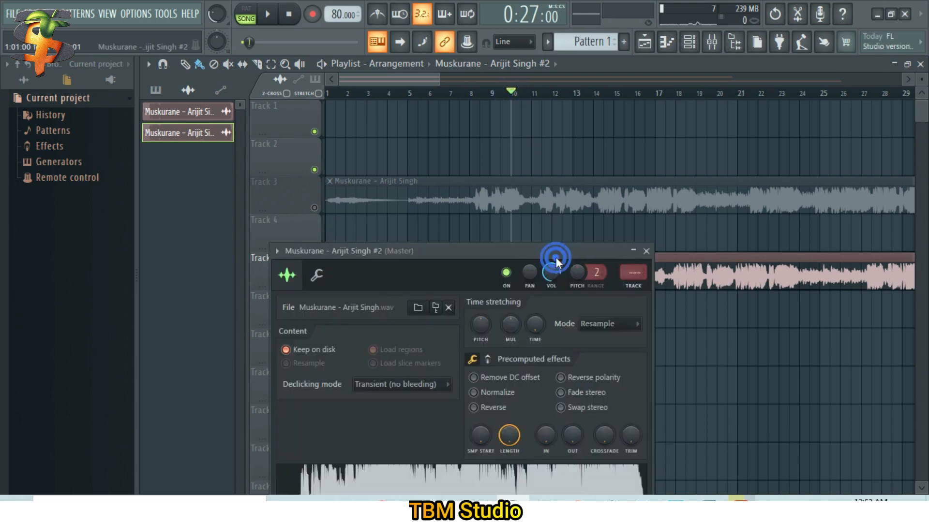
left_click_drag(631, 272, 631, 261)
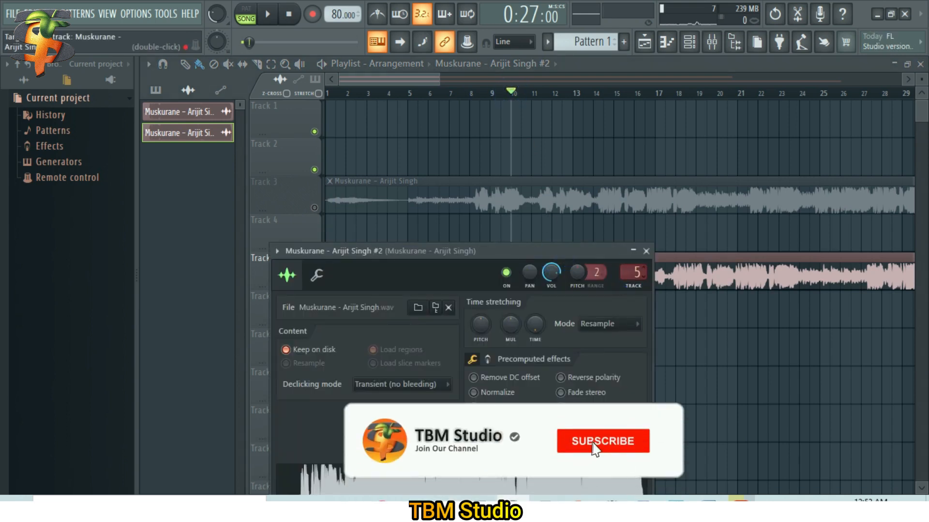
left_click(645, 251)
Play the time-warped clip on Track 5 from bar 10 and switch the browser to show all content.
key("space")
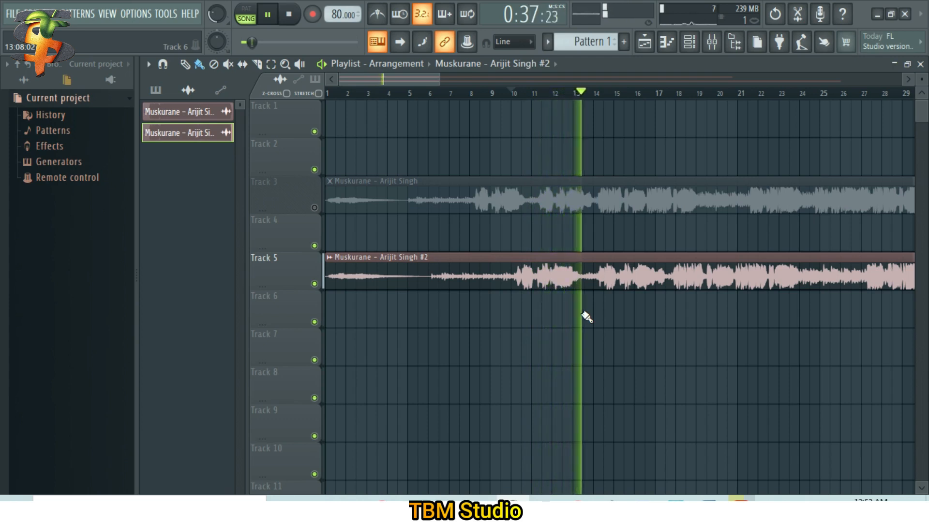
key("space")
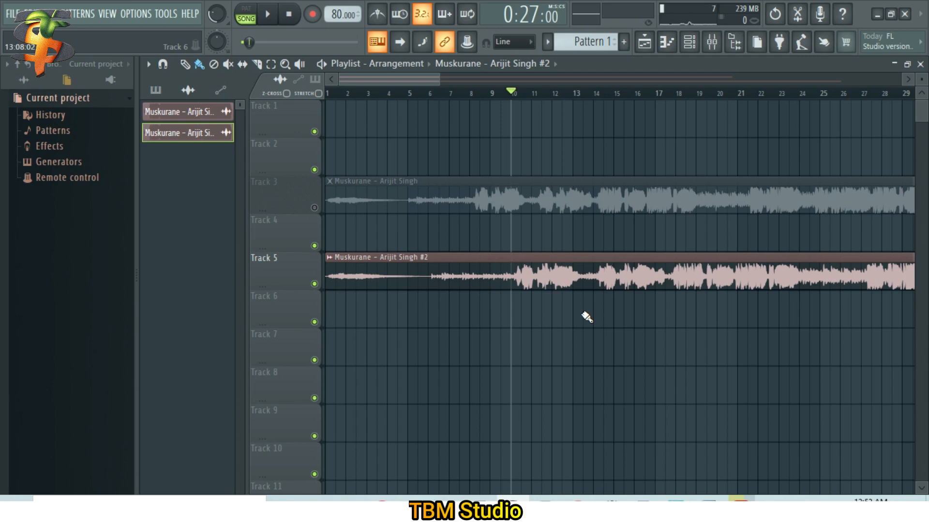
left_click(24, 80)
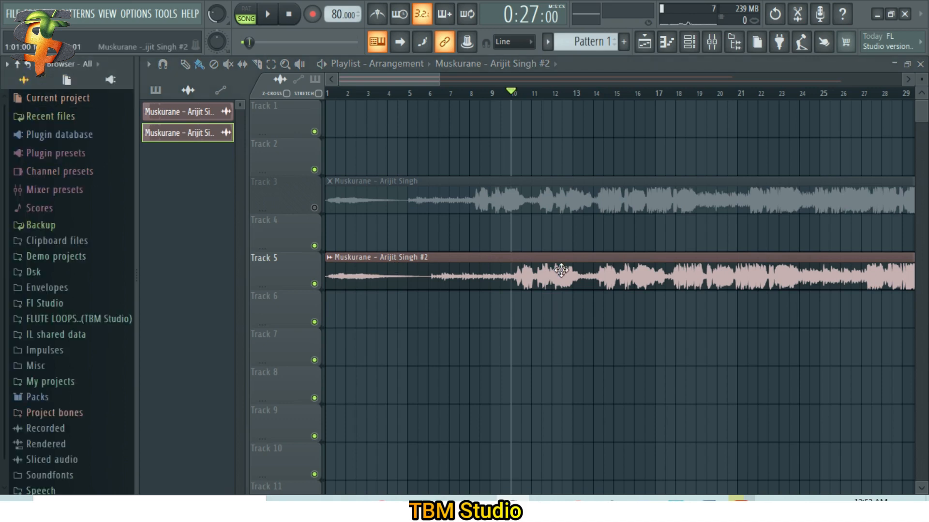